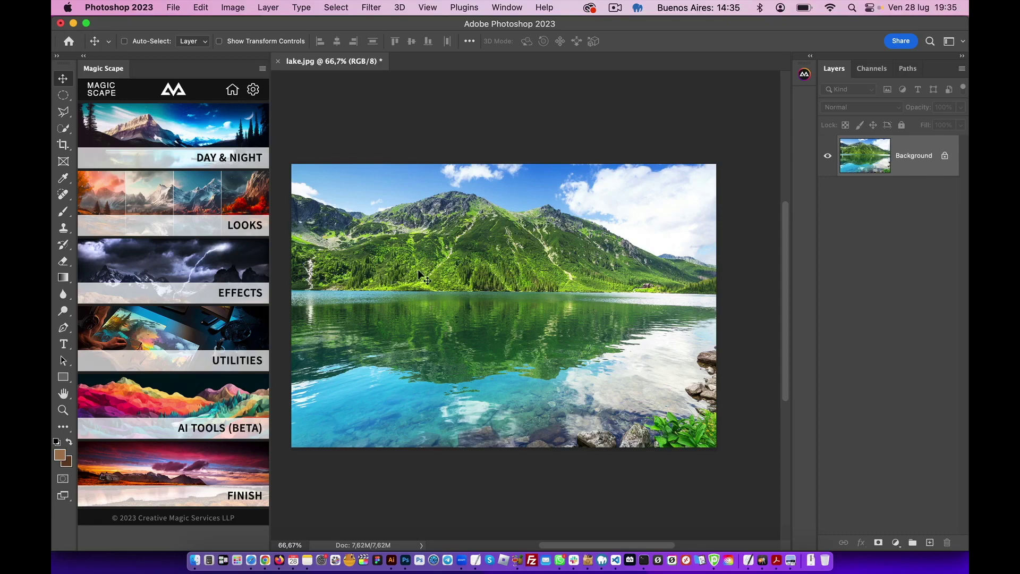
Check the lake photo at 100% zoom, then open Magic Scape's AI Tools (Beta) Canvas Extension section
{"action": "scroll", "coordinate": [418, 271], "scroll_direction": "left", "scroll_amount": 2}
{"action": "scroll", "coordinate": [419, 271], "scroll_direction": "up", "scroll_amount": 1}
{"action": "key", "text": "super+plus"}
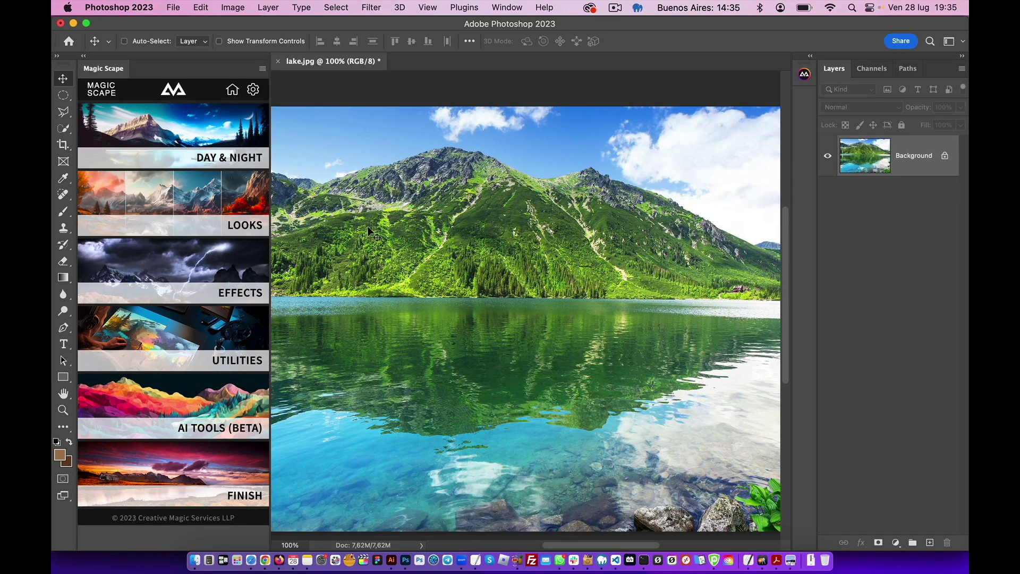
{"action": "key", "text": "super+0"}
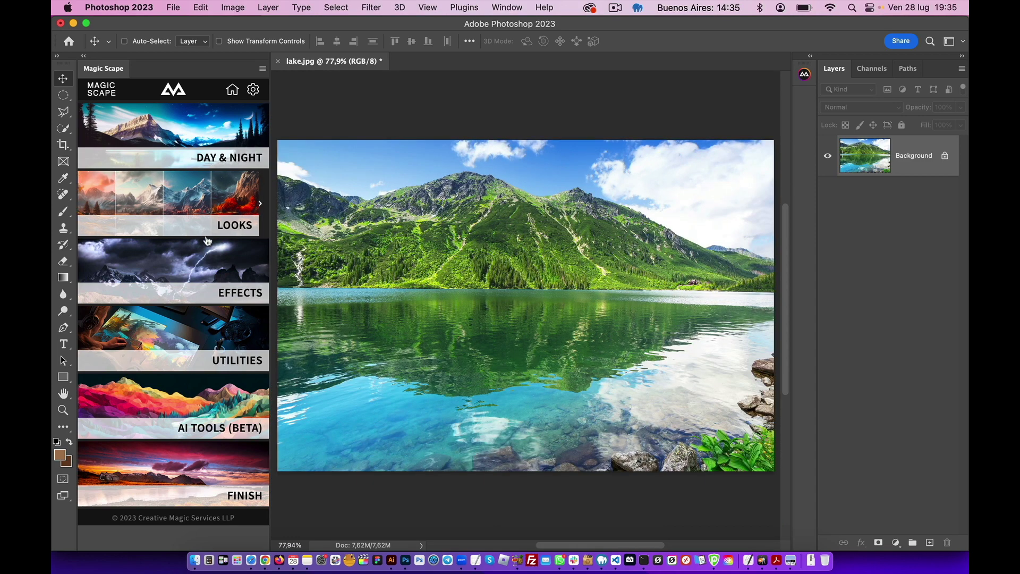
{"action": "mouse_move", "coordinate": [219, 140]}
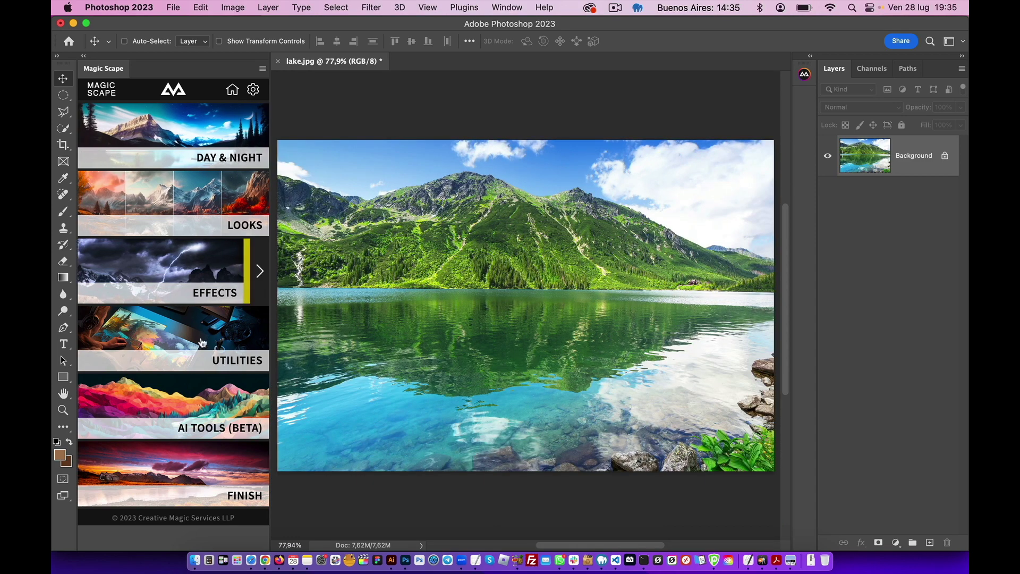
{"action": "mouse_move", "coordinate": [208, 388]}
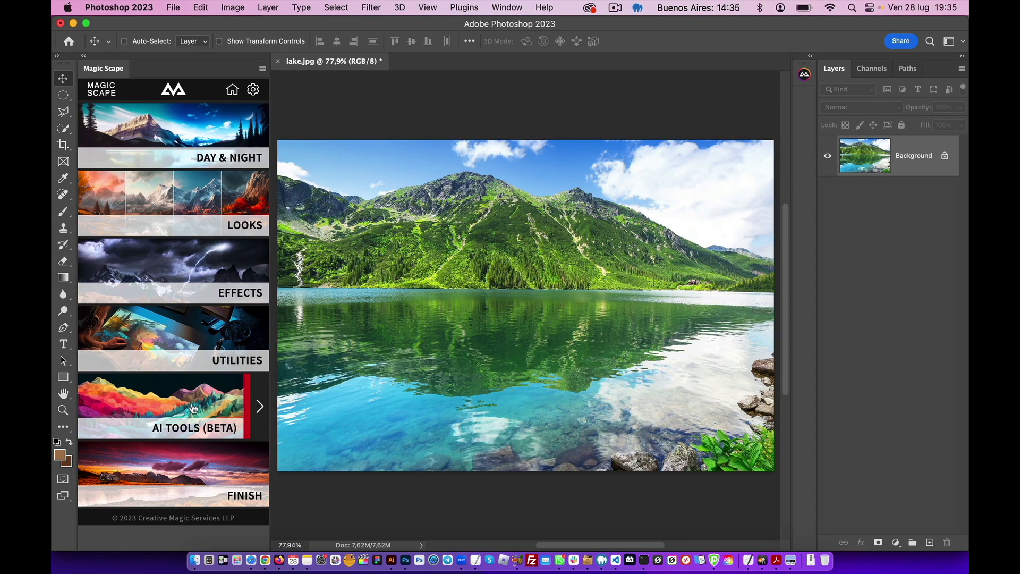
{"action": "left_click", "coordinate": [194, 408]}
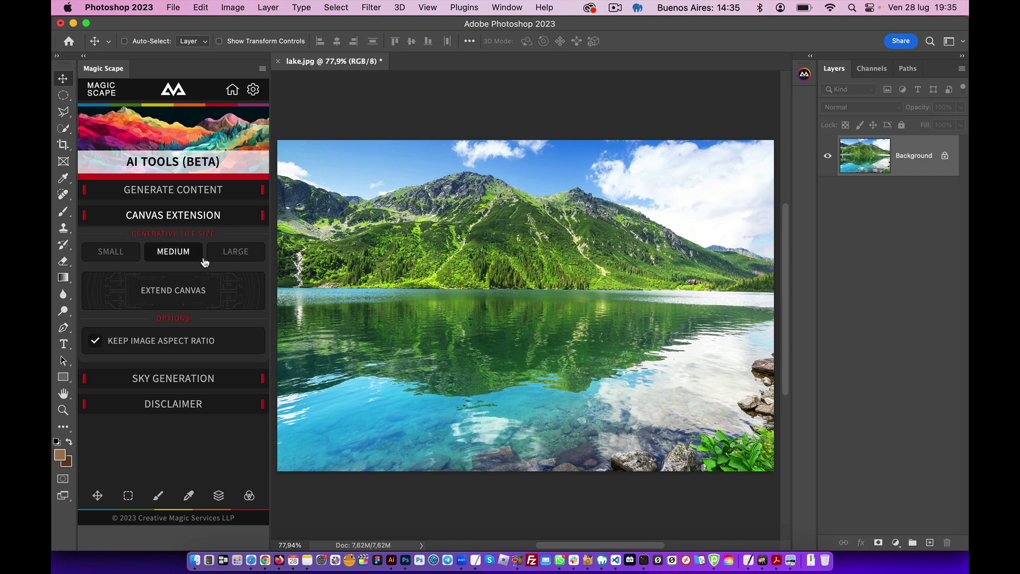
{"action": "left_click", "coordinate": [200, 294]}
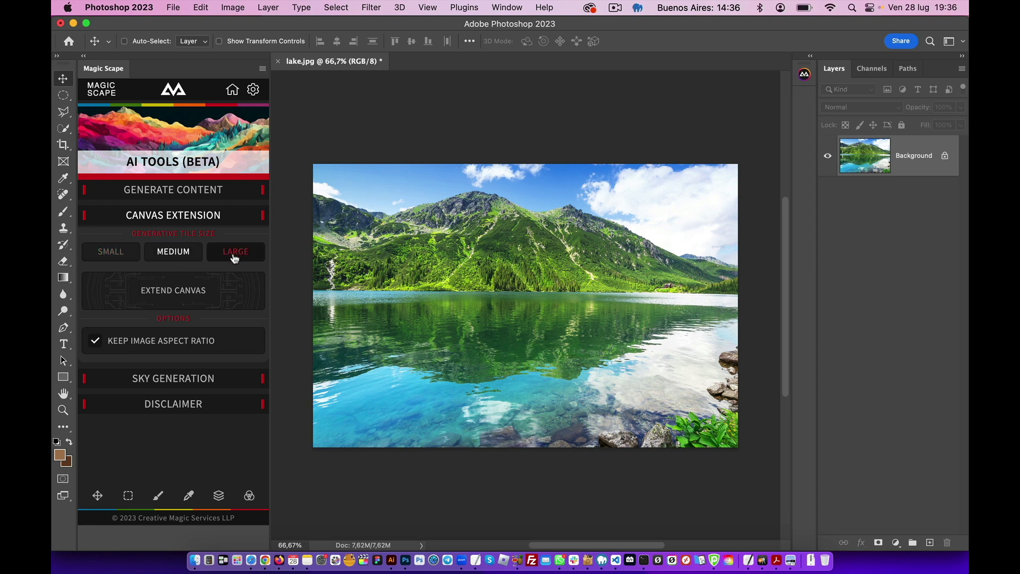
Extend the canvas on all sides with the Medium generative tile size
{"action": "left_click", "coordinate": [181, 256]}
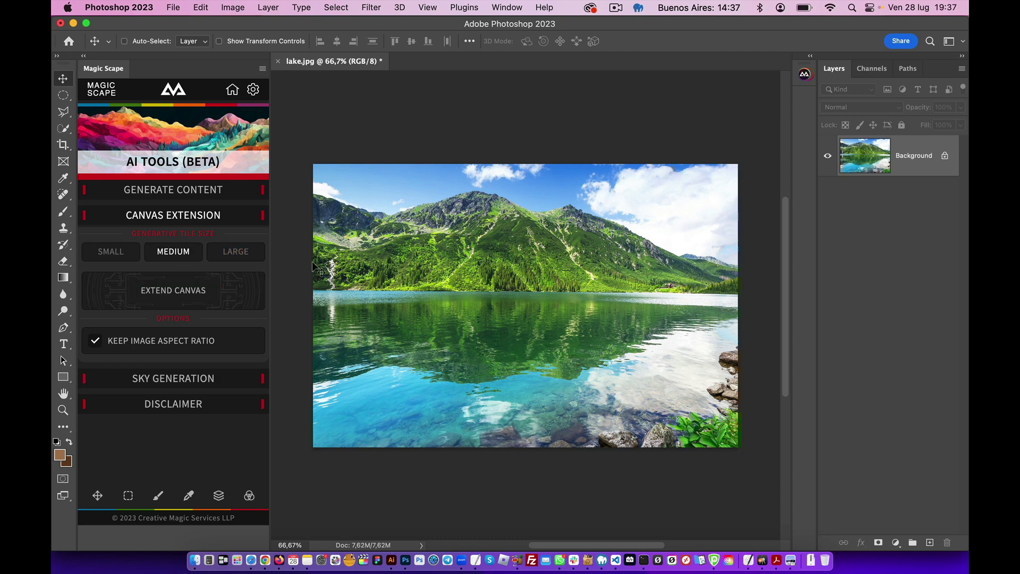
{"action": "left_click", "coordinate": [176, 295]}
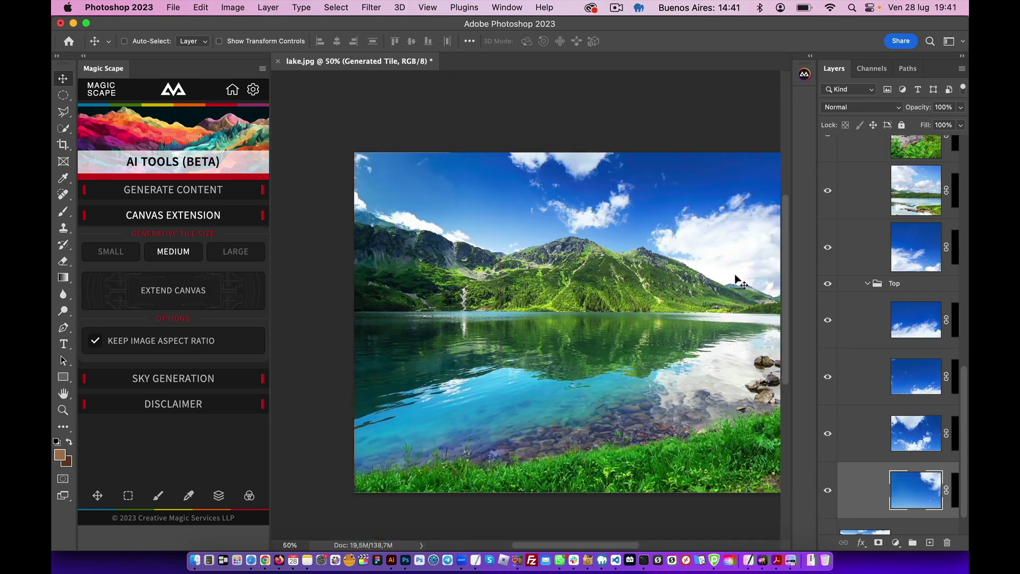
{"action": "scroll", "coordinate": [739, 280], "scroll_direction": "down", "scroll_amount": 1}
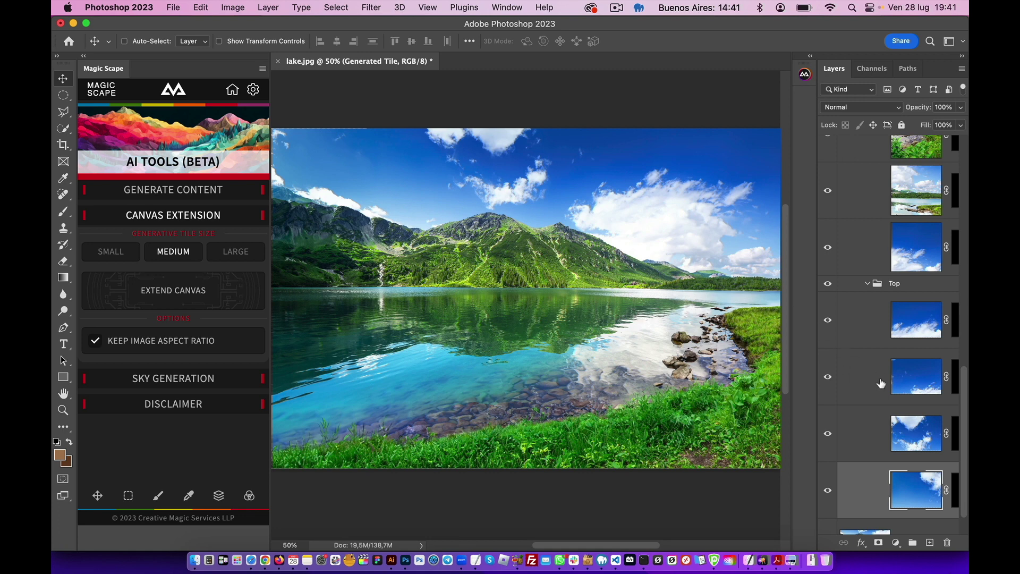
{"action": "scroll", "coordinate": [881, 384], "scroll_direction": "down", "scroll_amount": 2}
{"action": "left_click", "coordinate": [860, 512], "text": "super"}
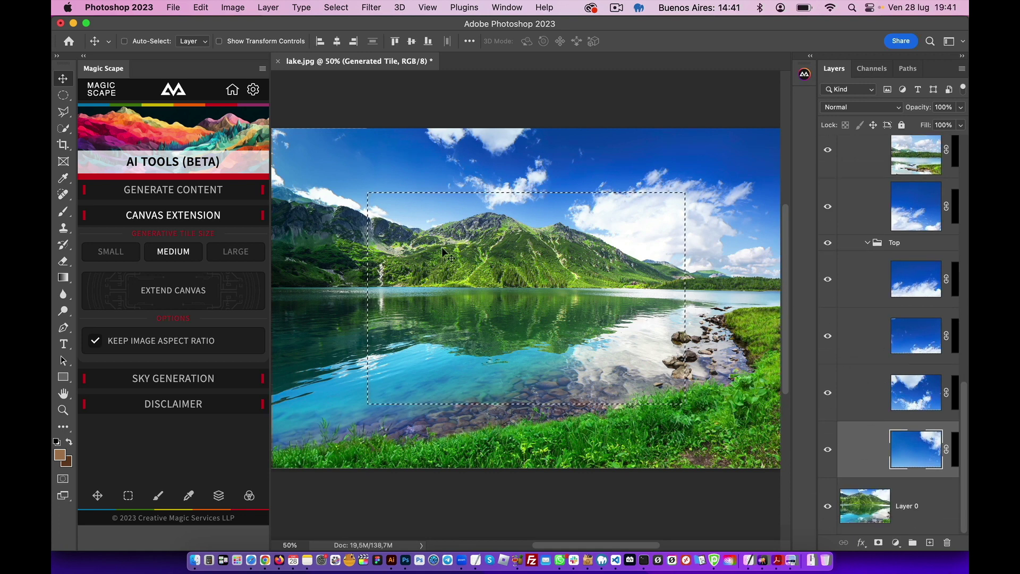
{"action": "key", "text": "super+plus"}
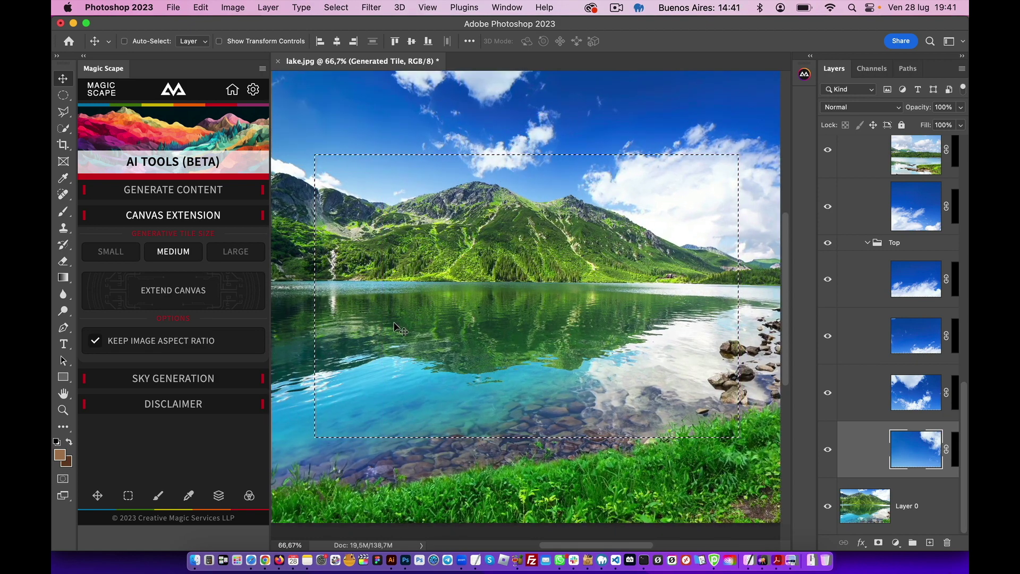
{"action": "key", "text": "super+minus"}
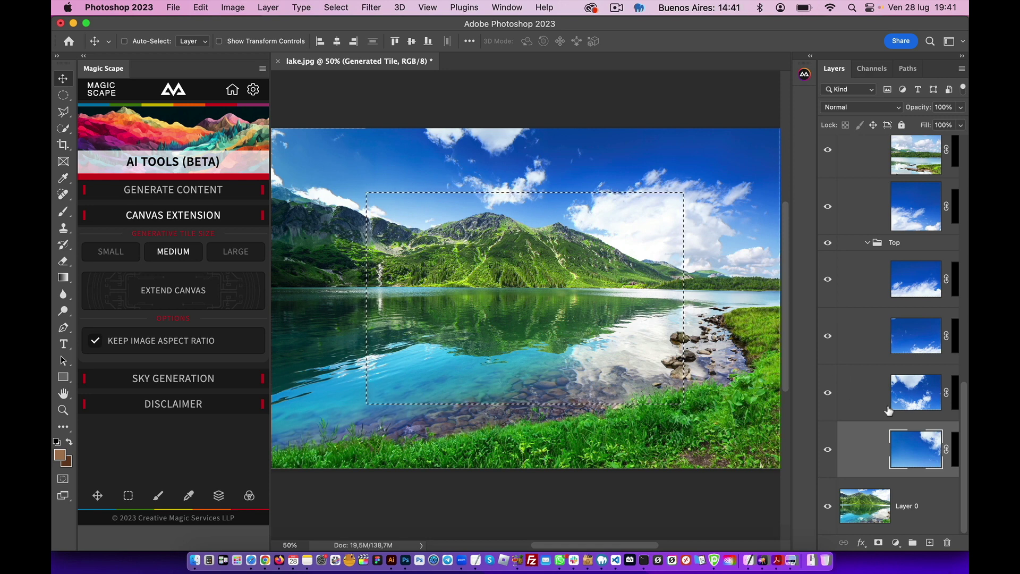
{"action": "key", "text": "super+d"}
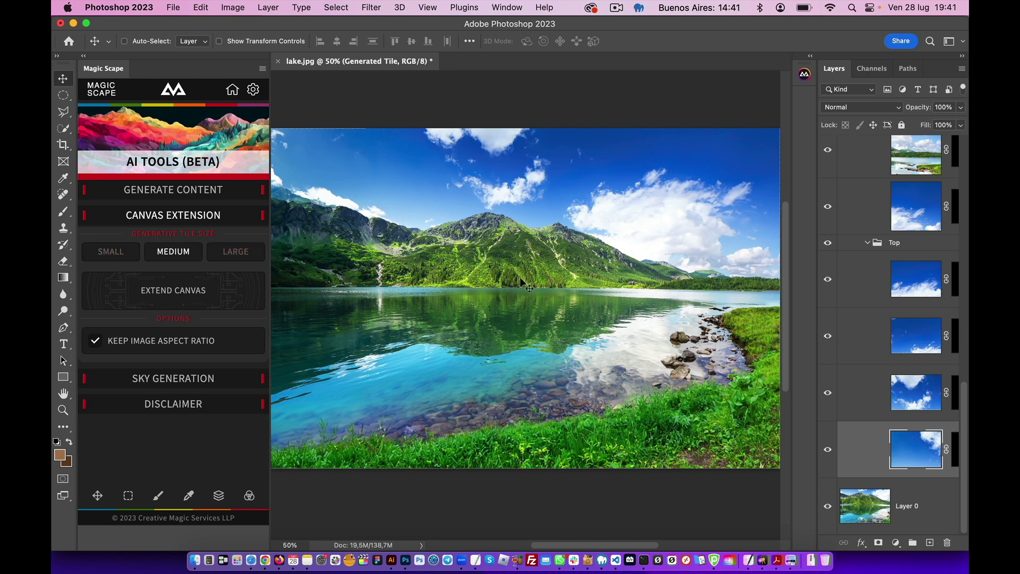
{"action": "scroll", "coordinate": [520, 276], "scroll_direction": "down", "scroll_amount": 2}
{"action": "scroll", "coordinate": [519, 277], "scroll_direction": "up", "scroll_amount": 2}
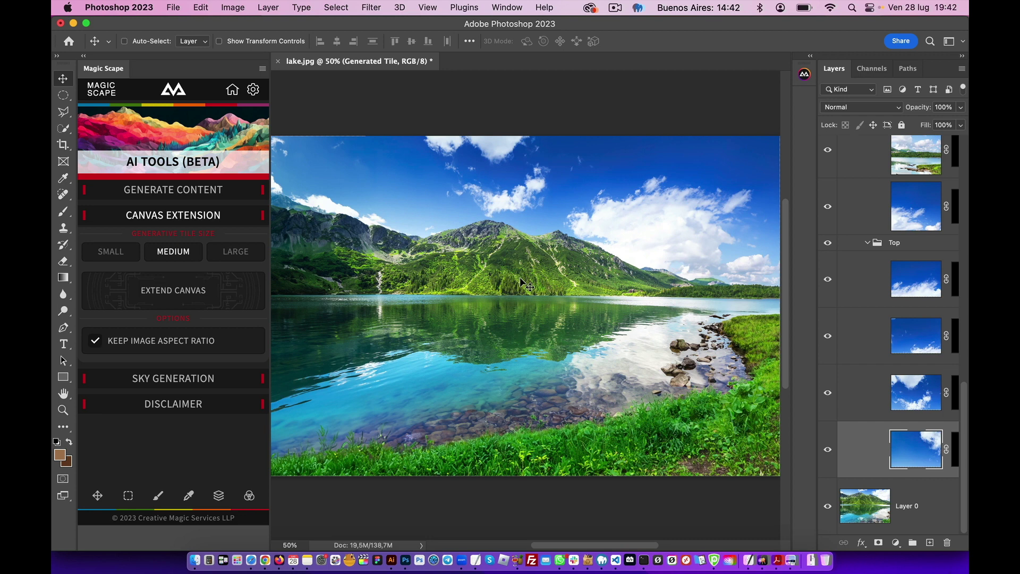
{"action": "key", "text": "super+plus"}
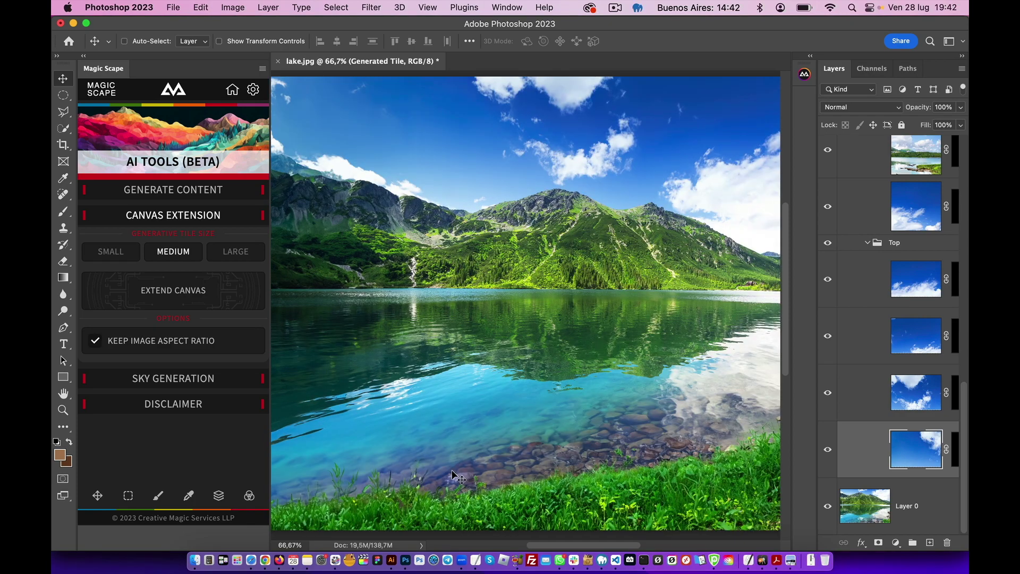
{"action": "key", "text": "super+plus"}
{"action": "key", "text": "super+plus"}
{"action": "key", "text": "super+plus"}
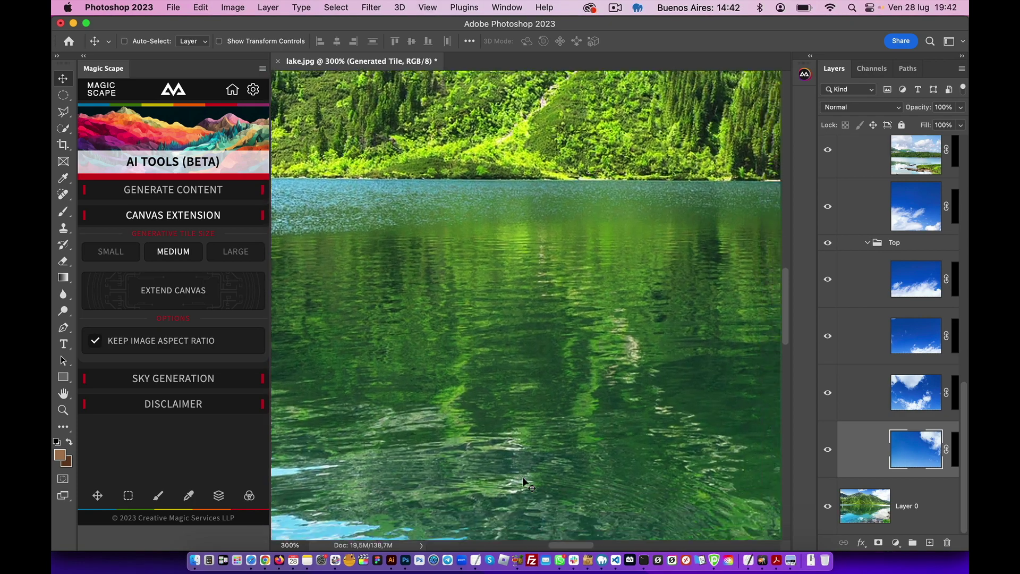
{"action": "scroll", "coordinate": [524, 483], "scroll_direction": "down", "scroll_amount": 2}
{"action": "scroll", "coordinate": [524, 484], "scroll_direction": "right", "scroll_amount": 2}
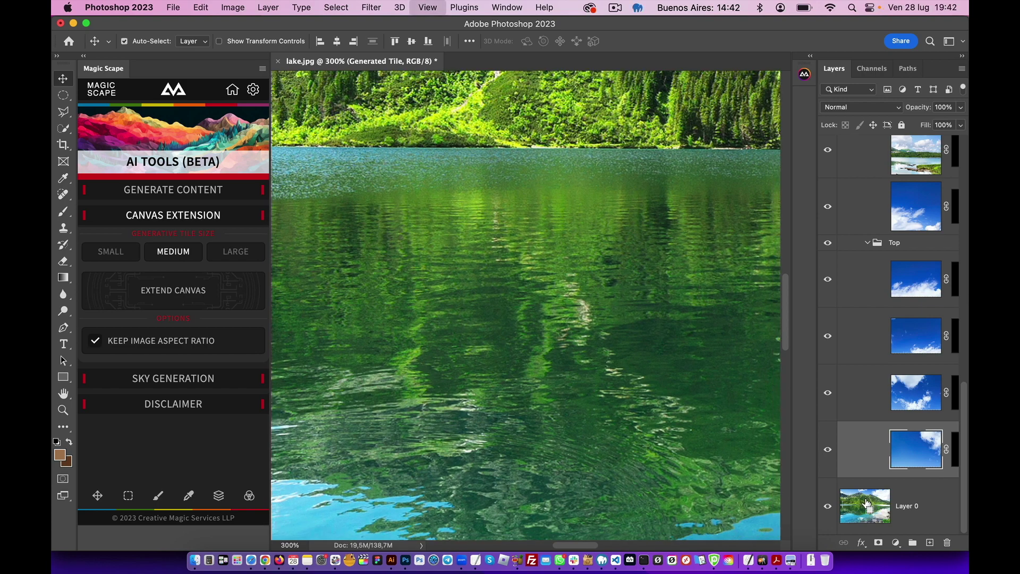
{"action": "key", "text": "super+0"}
{"action": "mouse_move", "coordinate": [740, 422]}
{"action": "left_mouse_down"}
{"action": "mouse_move", "coordinate": [729, 422]}
{"action": "mouse_move", "coordinate": [740, 421]}
{"action": "left_mouse_up"}
{"action": "key", "text": "super+plus"}
{"action": "key", "text": "super+plus"}
{"action": "scroll", "coordinate": [740, 421], "scroll_direction": "left", "scroll_amount": 1}
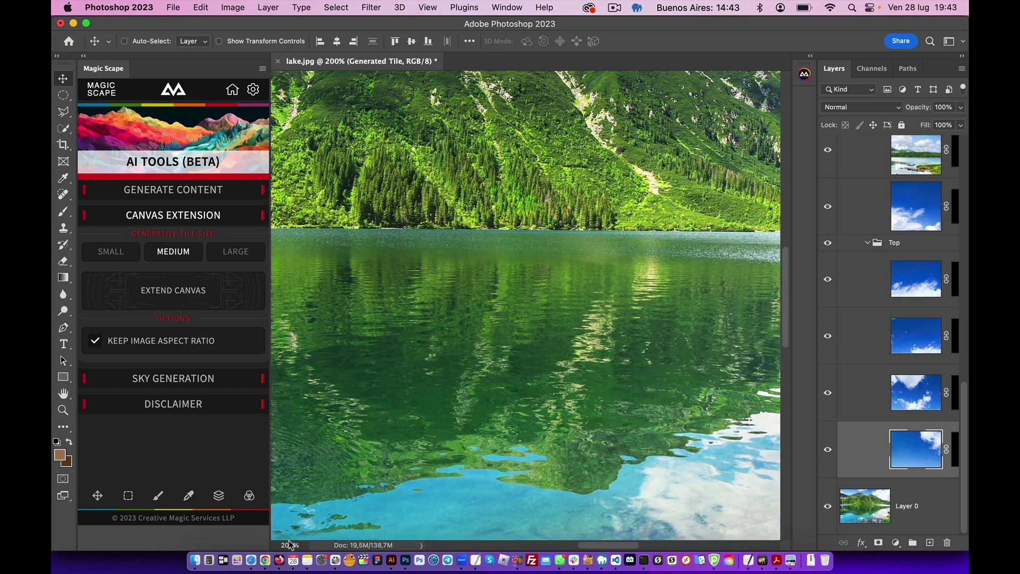
{"action": "scroll", "coordinate": [477, 380], "scroll_direction": "up", "scroll_amount": 10}
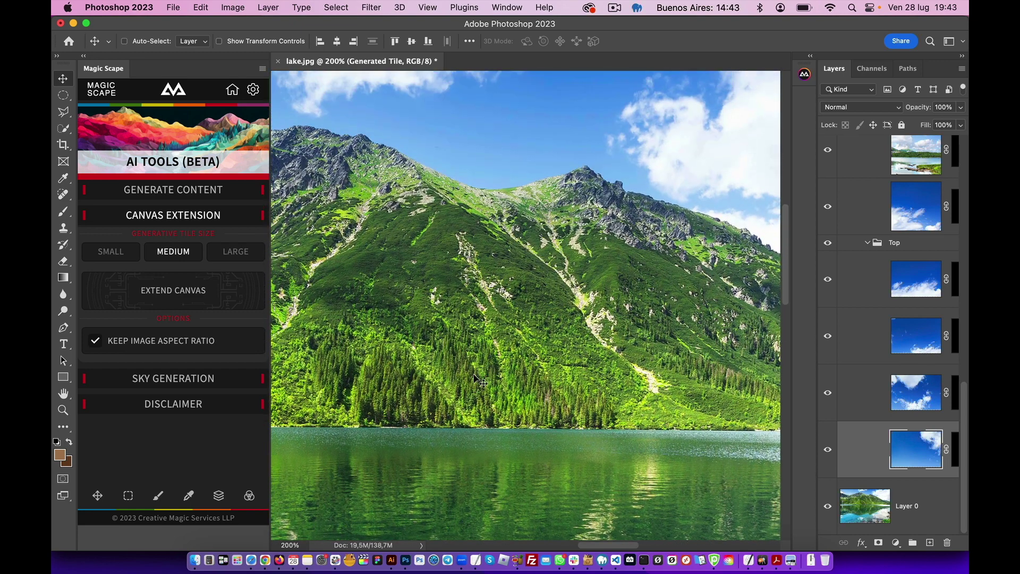
{"action": "scroll", "coordinate": [477, 380], "scroll_direction": "left", "scroll_amount": 5}
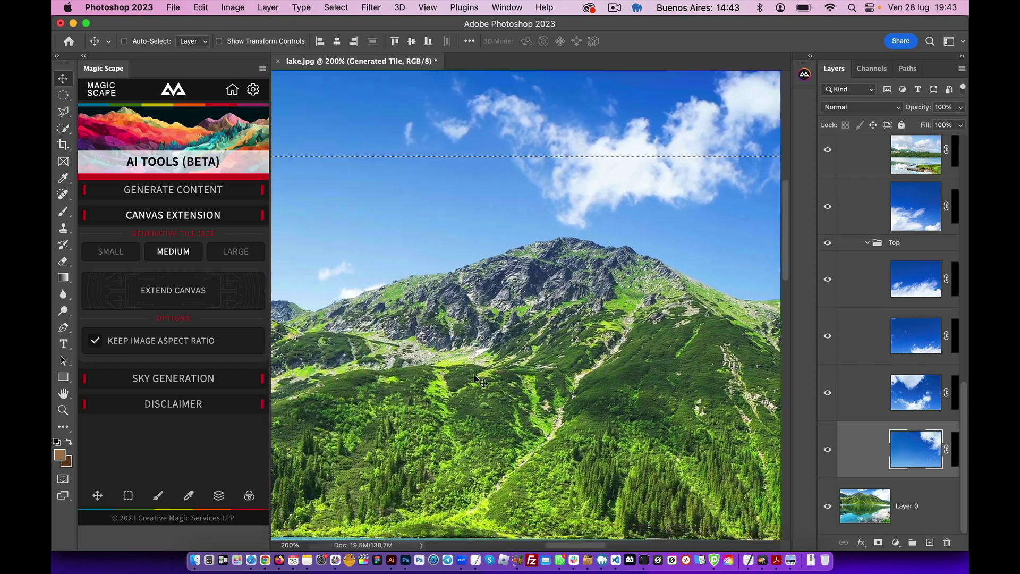
{"action": "scroll", "coordinate": [477, 380], "scroll_direction": "left", "scroll_amount": 8}
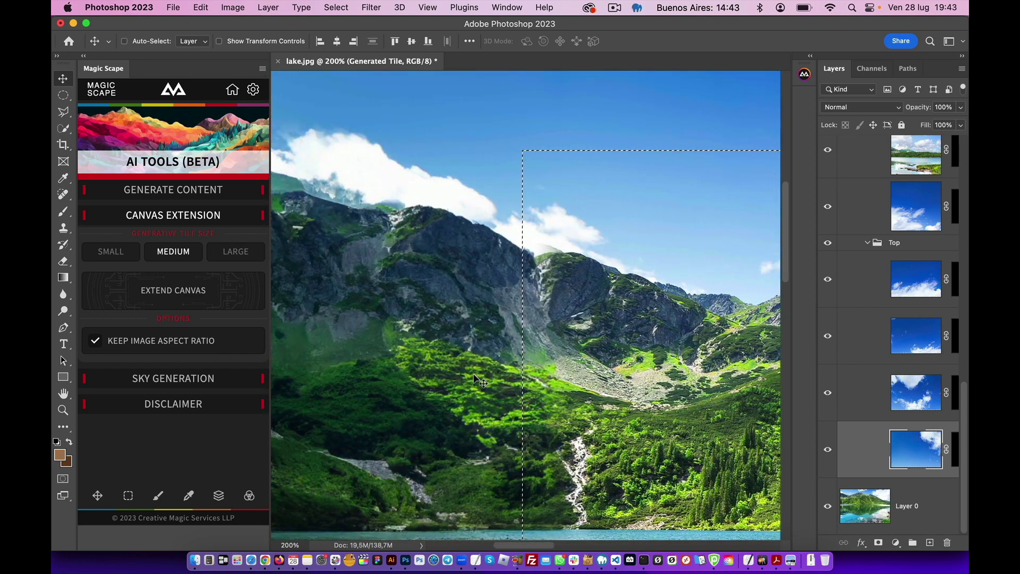
{"action": "scroll", "coordinate": [477, 380], "scroll_direction": "down", "scroll_amount": 2}
{"action": "scroll", "coordinate": [477, 380], "scroll_direction": "left", "scroll_amount": 2}
{"action": "scroll", "coordinate": [477, 380], "scroll_direction": "down", "scroll_amount": 10}
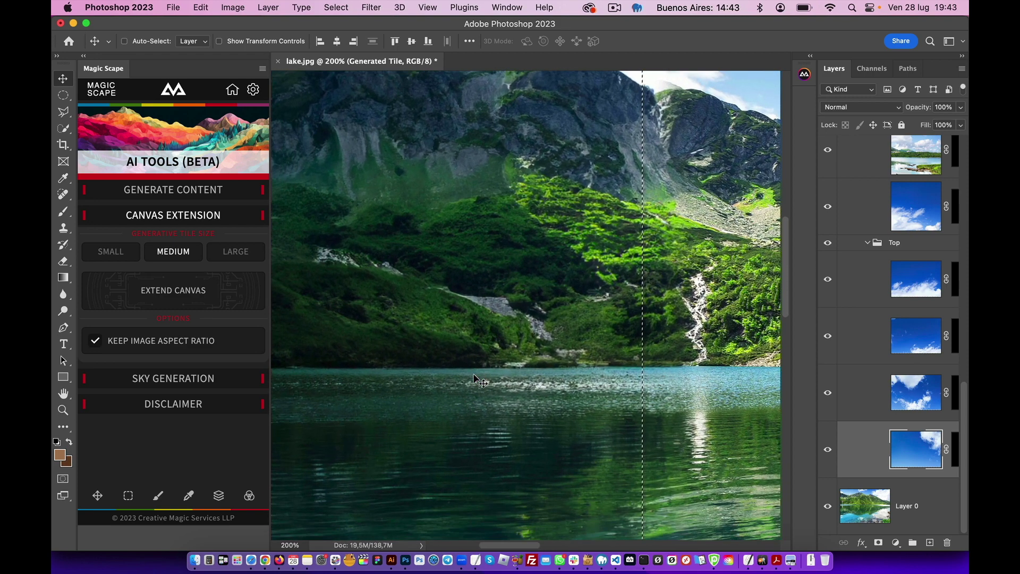
{"action": "scroll", "coordinate": [476, 380], "scroll_direction": "down", "scroll_amount": 10}
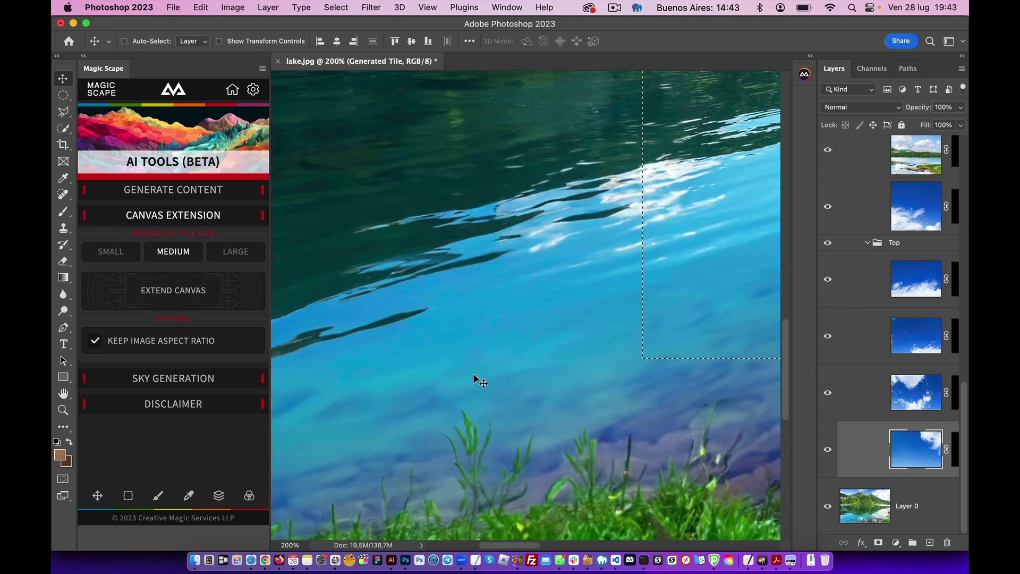
{"action": "scroll", "coordinate": [477, 380], "scroll_direction": "right", "scroll_amount": 2}
{"action": "scroll", "coordinate": [476, 380], "scroll_direction": "right", "scroll_amount": 8}
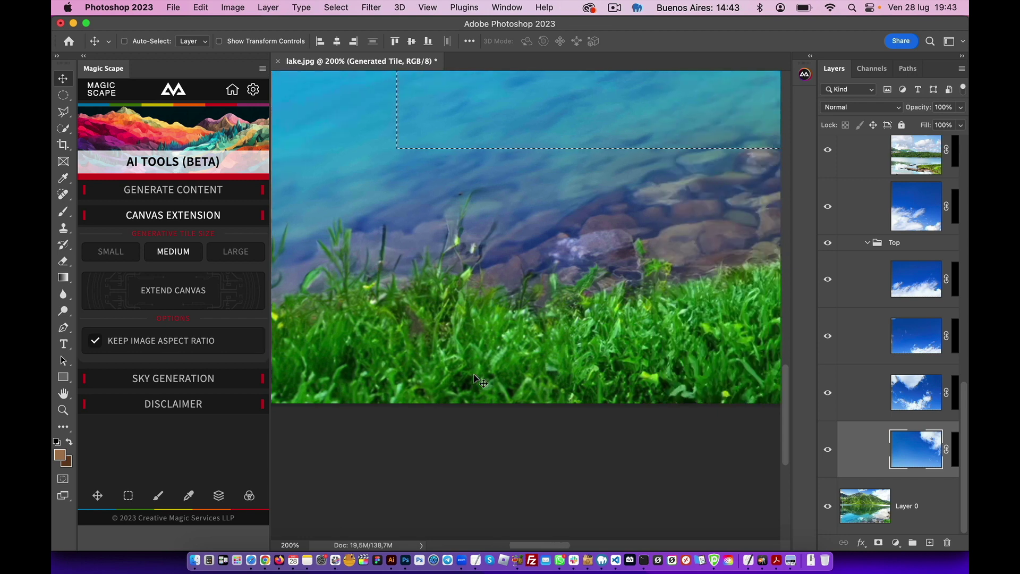
{"action": "scroll", "coordinate": [477, 380], "scroll_direction": "up", "scroll_amount": 3}
{"action": "scroll", "coordinate": [477, 380], "scroll_direction": "right", "scroll_amount": 8}
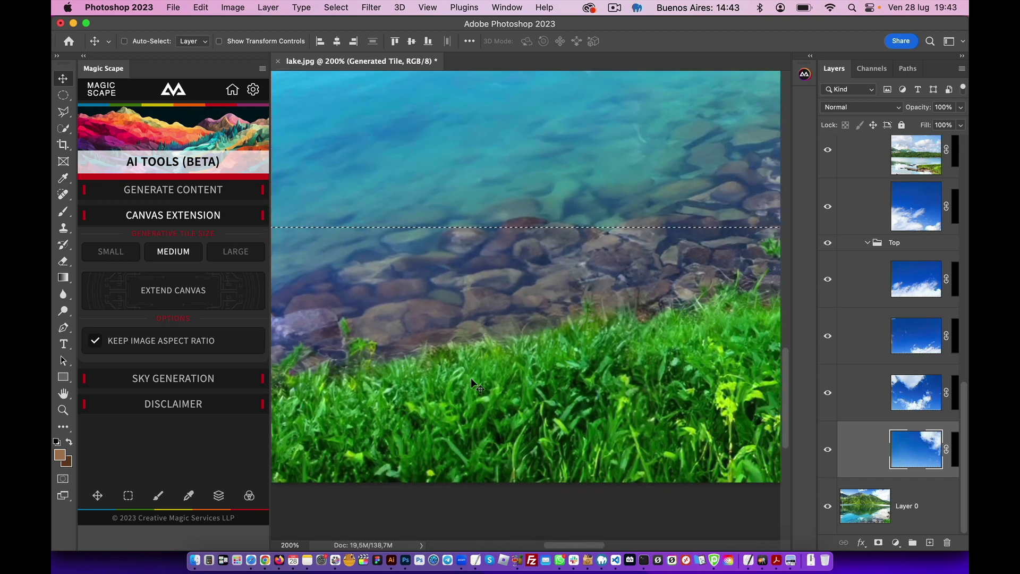
{"action": "scroll", "coordinate": [477, 384], "scroll_direction": "right", "scroll_amount": 10}
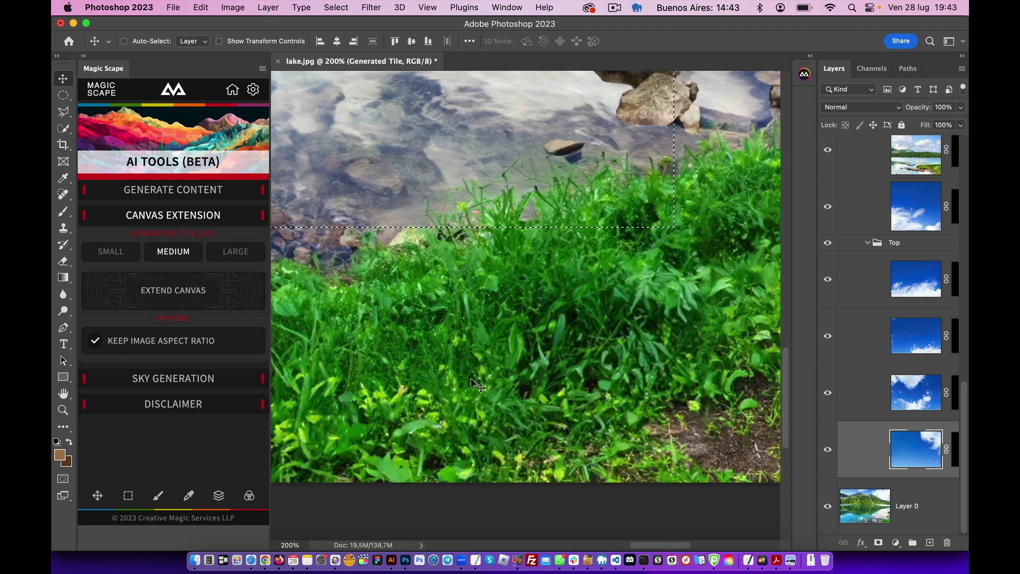
{"action": "scroll", "coordinate": [470, 388], "scroll_direction": "up", "scroll_amount": 2}
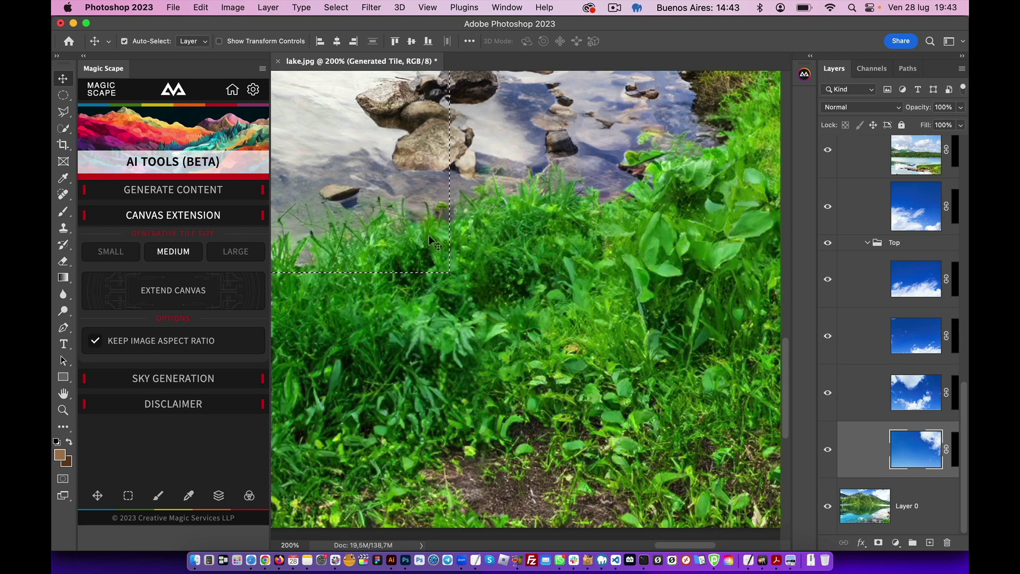
{"action": "scroll", "coordinate": [429, 235], "scroll_direction": "up", "scroll_amount": 2}
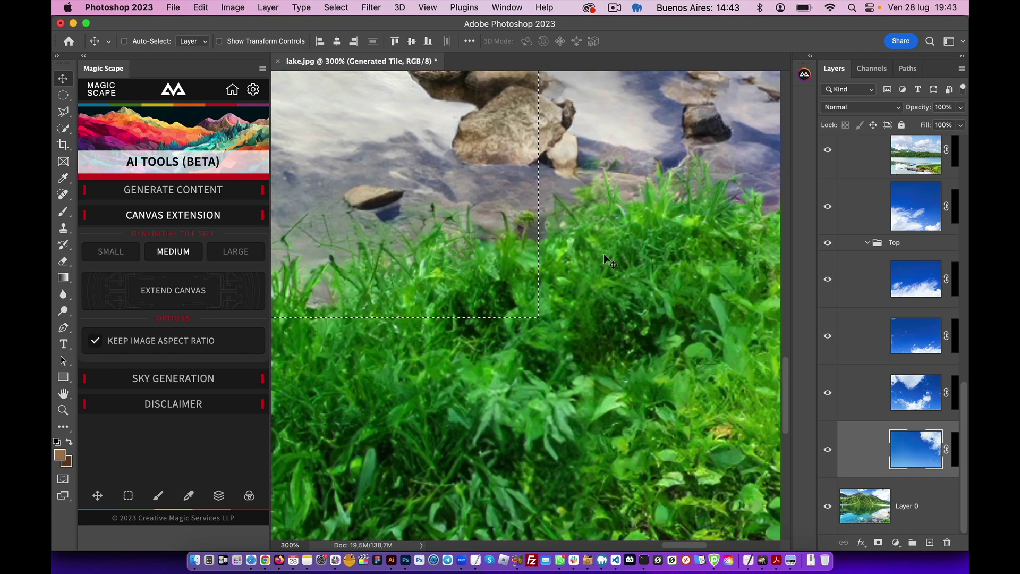
{"action": "scroll", "coordinate": [608, 254], "scroll_direction": "up", "scroll_amount": 10}
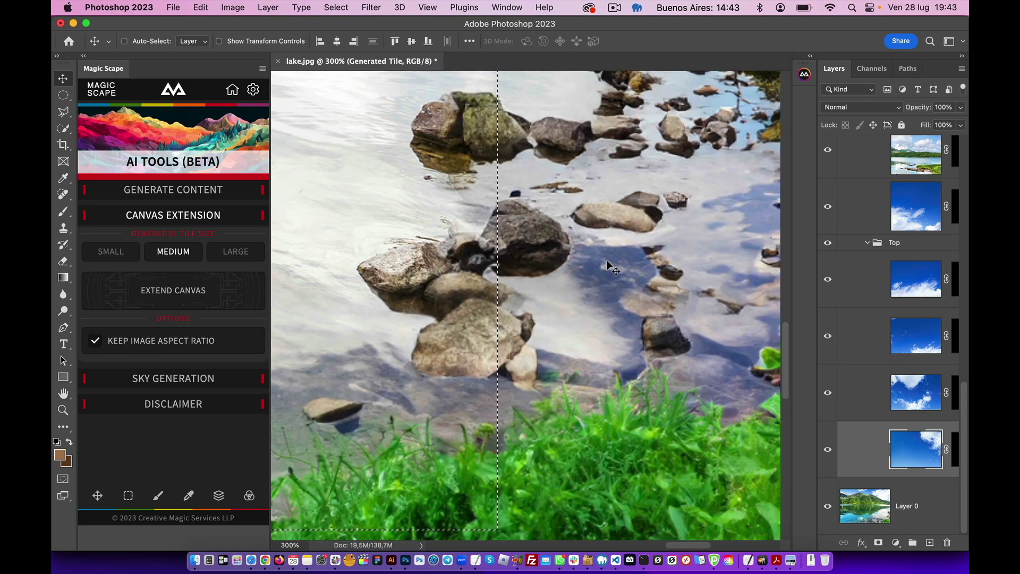
{"action": "scroll", "coordinate": [603, 281], "scroll_direction": "up", "scroll_amount": 15}
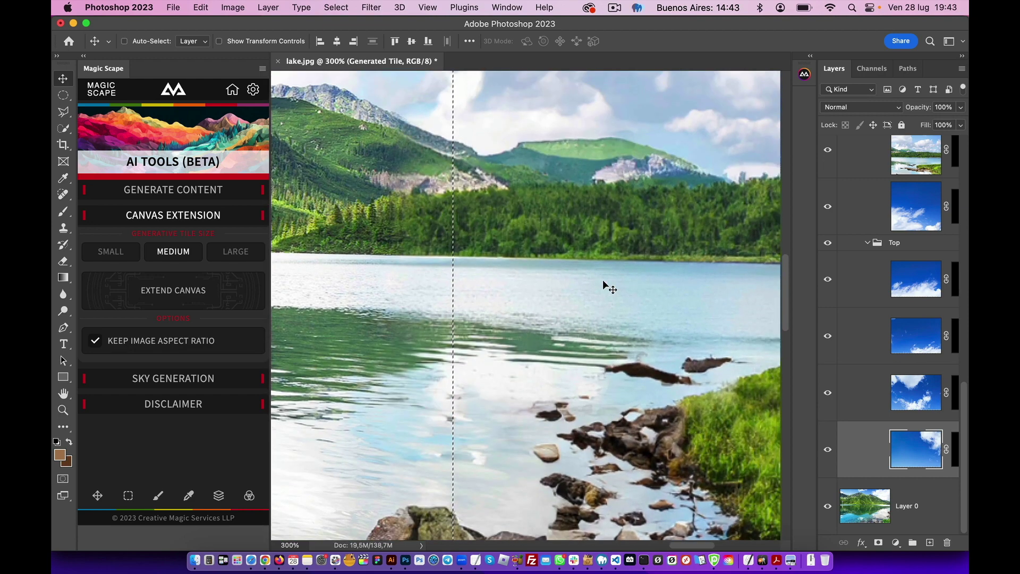
{"action": "key", "text": "super+minus"}
{"action": "key", "text": "super+minus"}
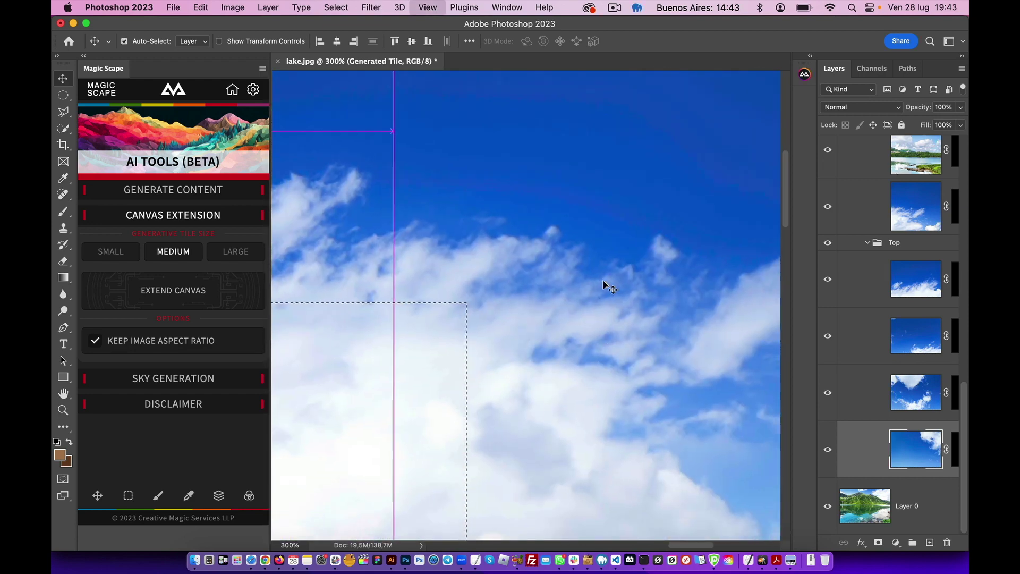
{"action": "scroll", "coordinate": [550, 299], "scroll_direction": "left", "scroll_amount": 3}
{"action": "scroll", "coordinate": [549, 298], "scroll_direction": "down", "scroll_amount": 2}
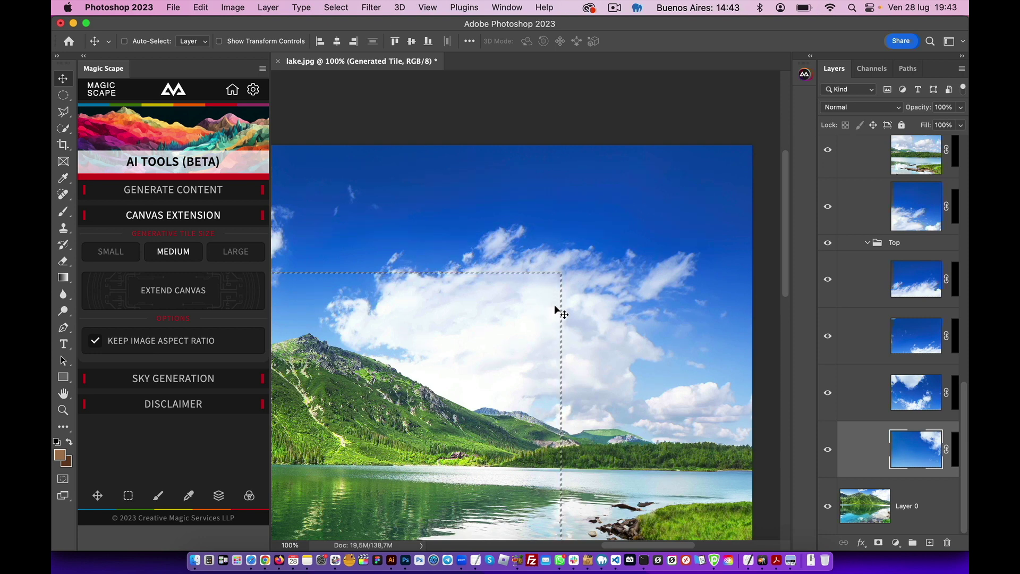
{"action": "key", "text": "super+minus"}
{"action": "scroll", "coordinate": [554, 304], "scroll_direction": "left", "scroll_amount": 5}
{"action": "scroll", "coordinate": [553, 304], "scroll_direction": "down", "scroll_amount": 2}
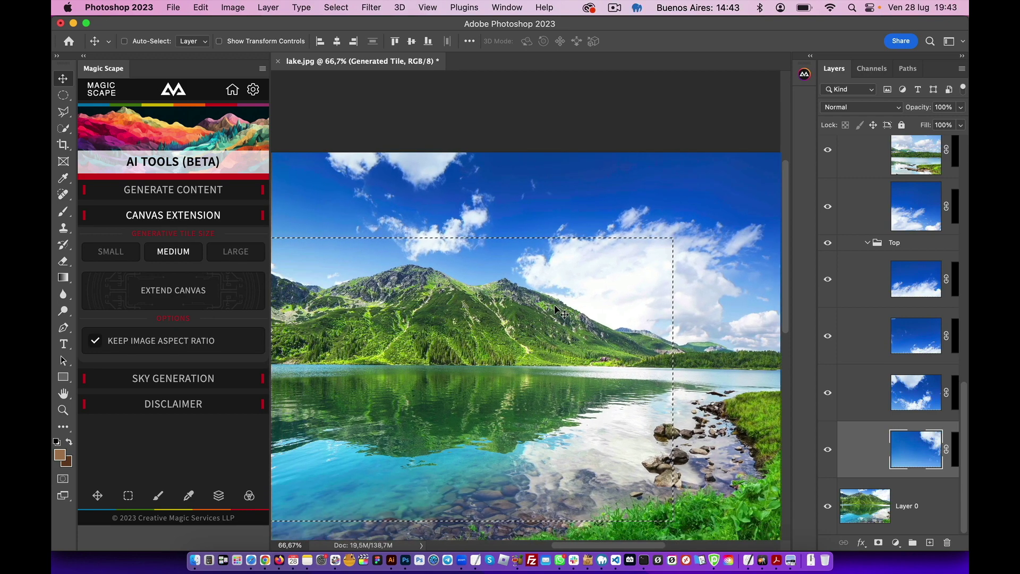
{"action": "key", "text": "super+minus"}
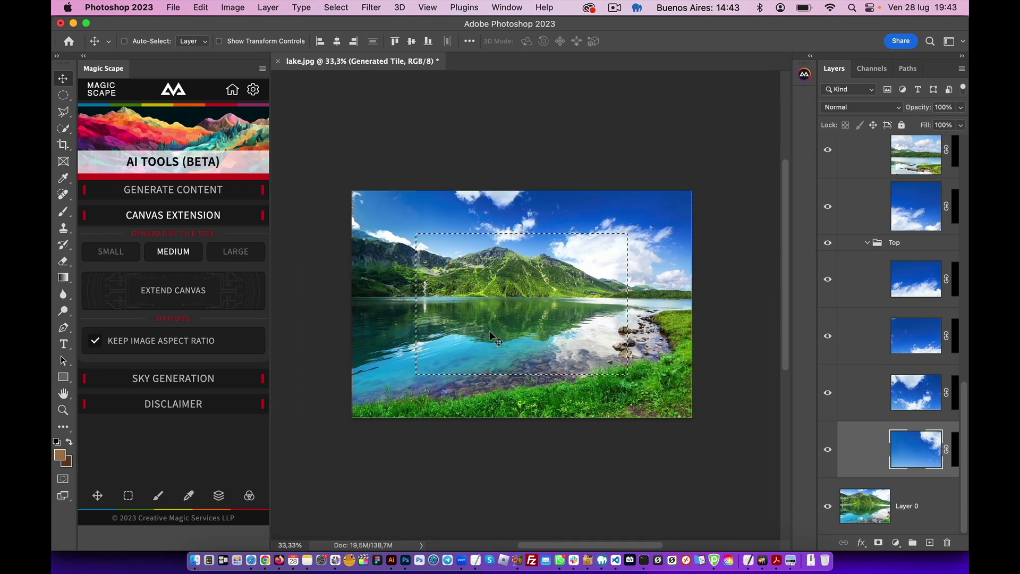
{"action": "key", "text": "super+plus"}
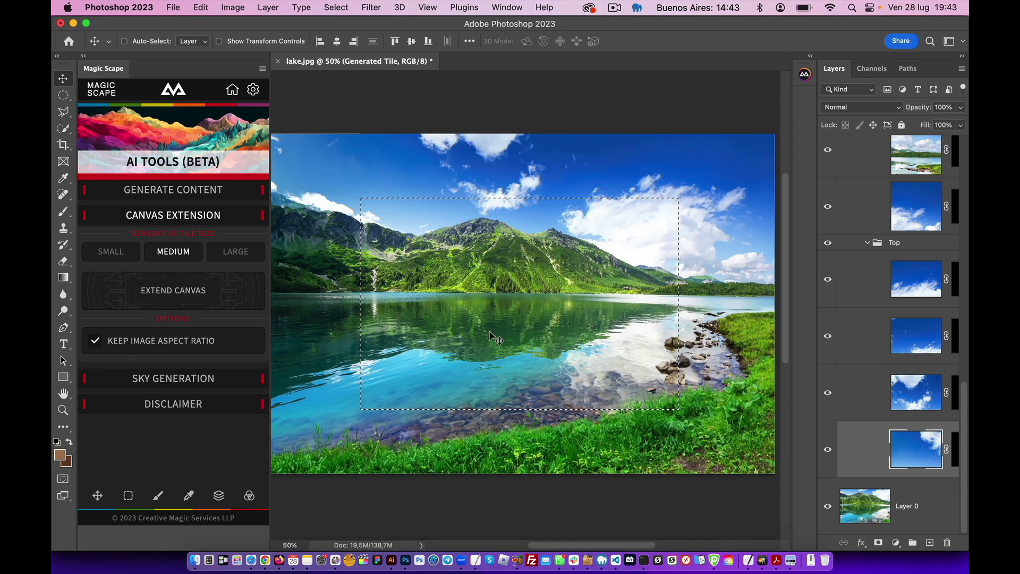